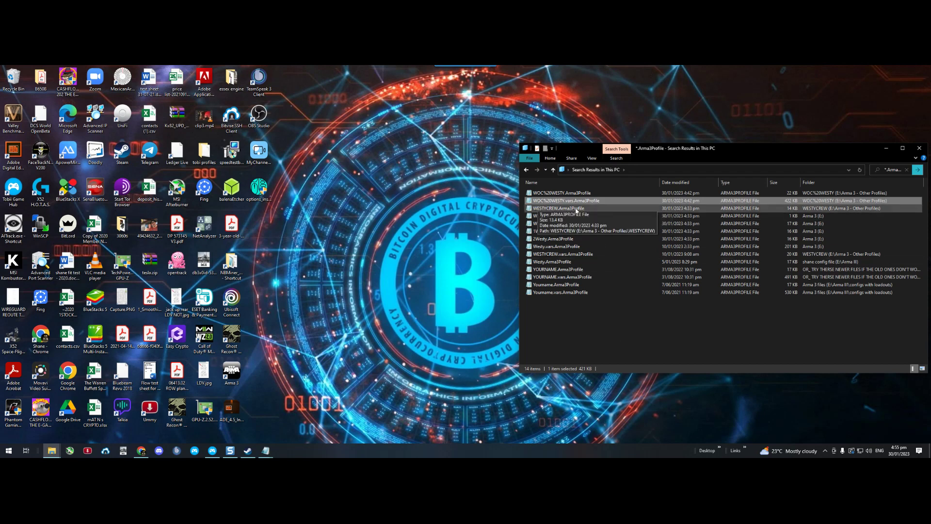
Open WOC%20WESTY.Arma3Profile from the search results to view its contents, and close it again
click(570, 193)
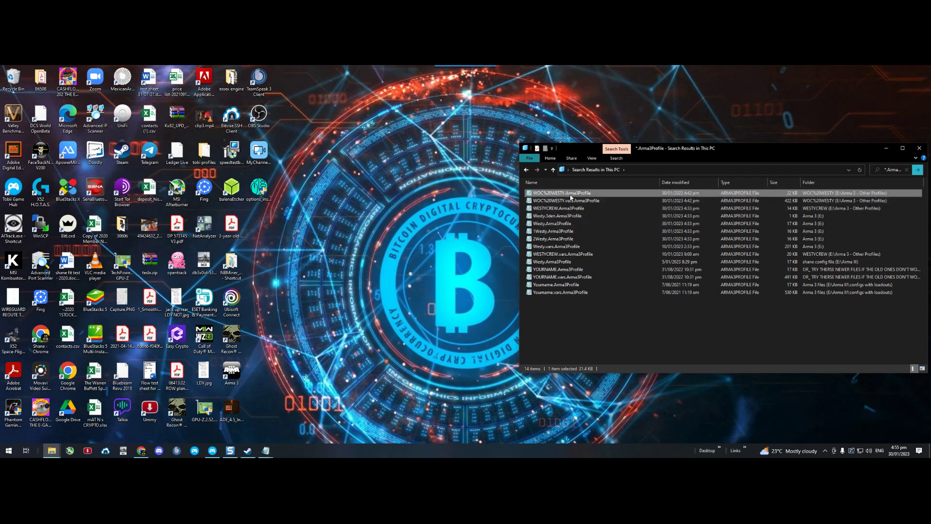
double_click(567, 194)
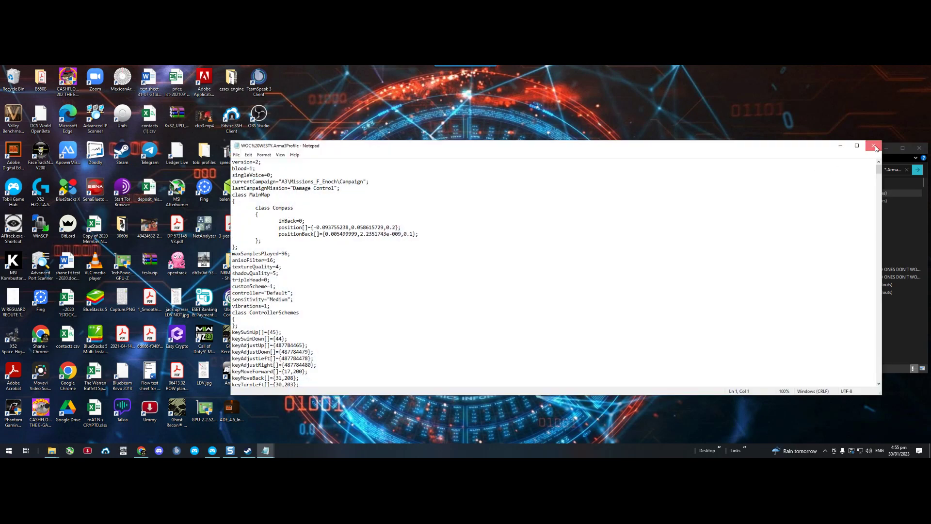
click(873, 145)
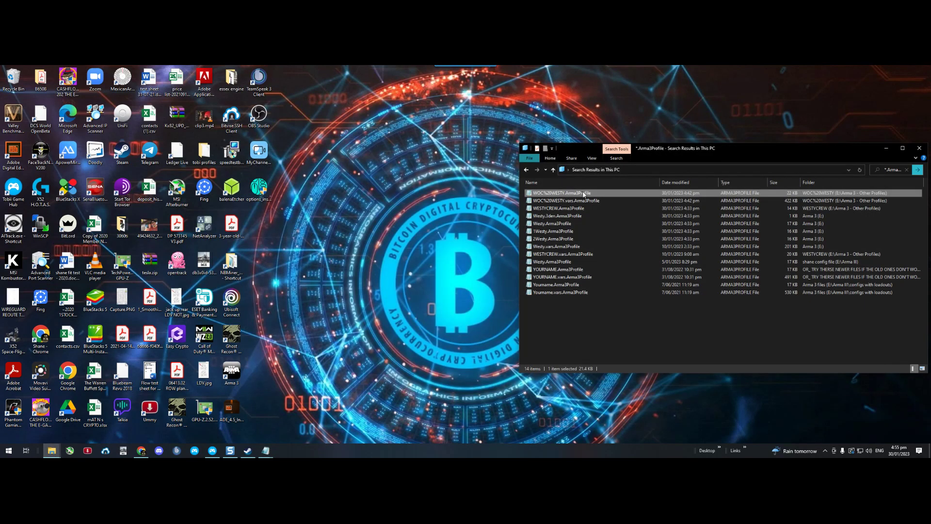
Copy the .Arma3Profile extension from the name of the WOC%20WESTY.Arma3Profile file
click(583, 193)
drag(592, 193, 566, 199)
key(ctrl+c)
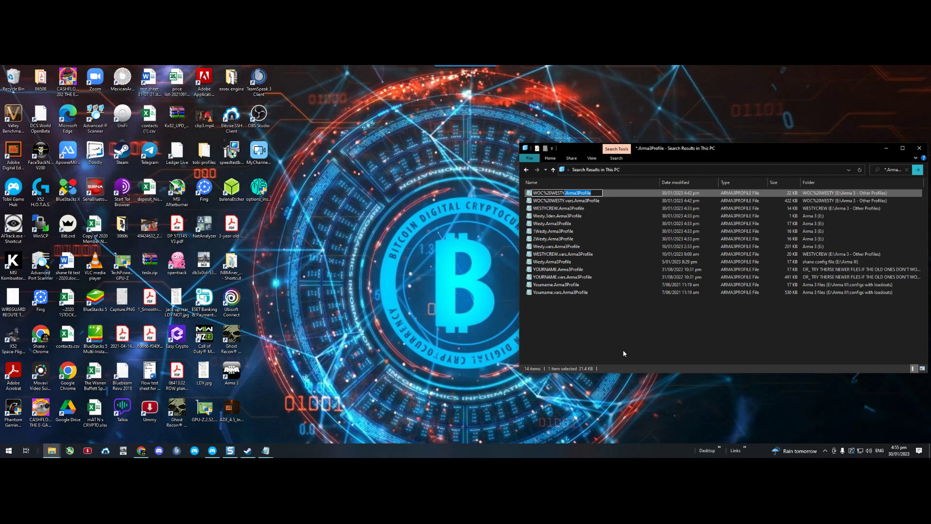
Bring up a second file window on This PC and enter .Arma3Profile as its search term
key(super+e)
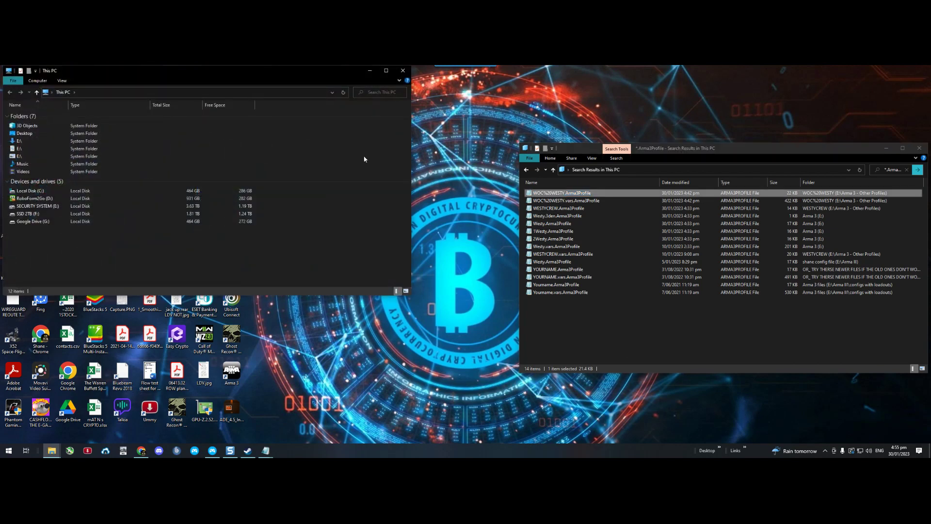
drag(191, 70, 562, 120)
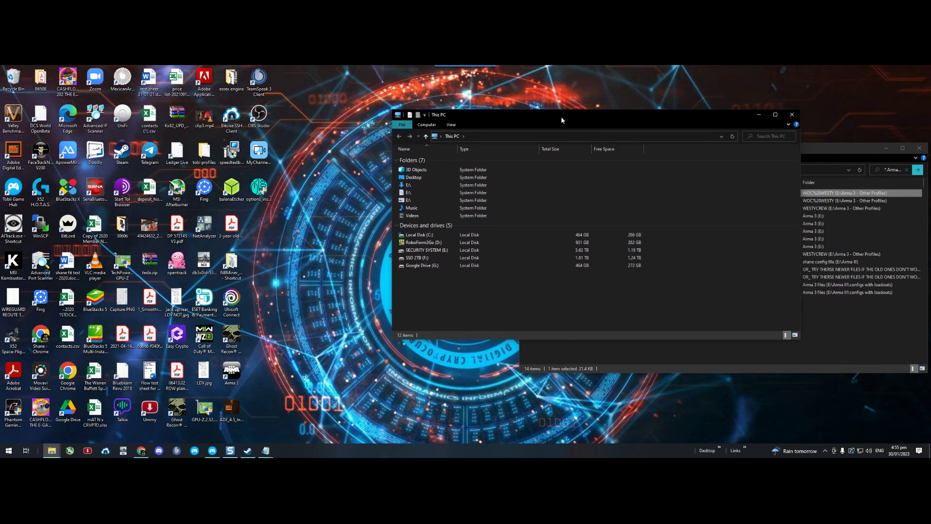
click(752, 137)
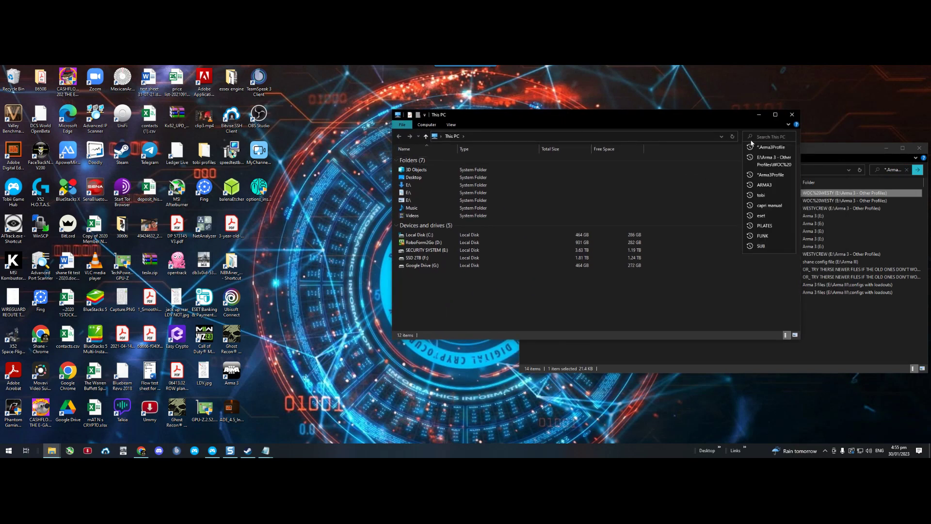
text(Profile)
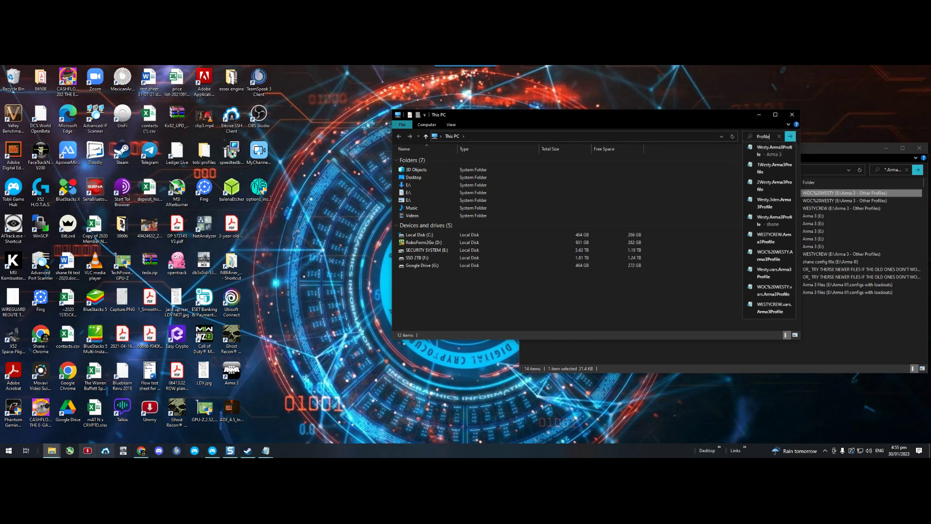
Write the wildcard search term *.Arma3Profile in a new Notepad document and minimise it
click(9, 454)
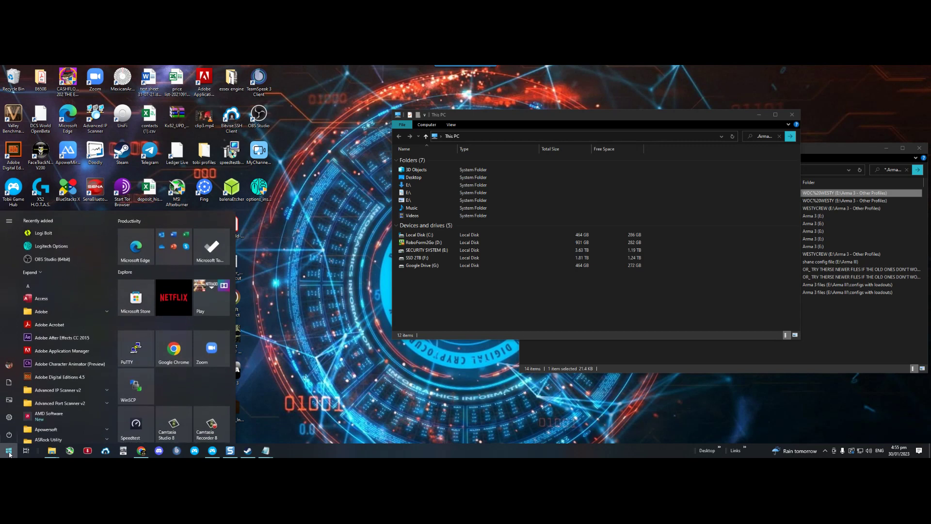
text(notepad)
key(Return)
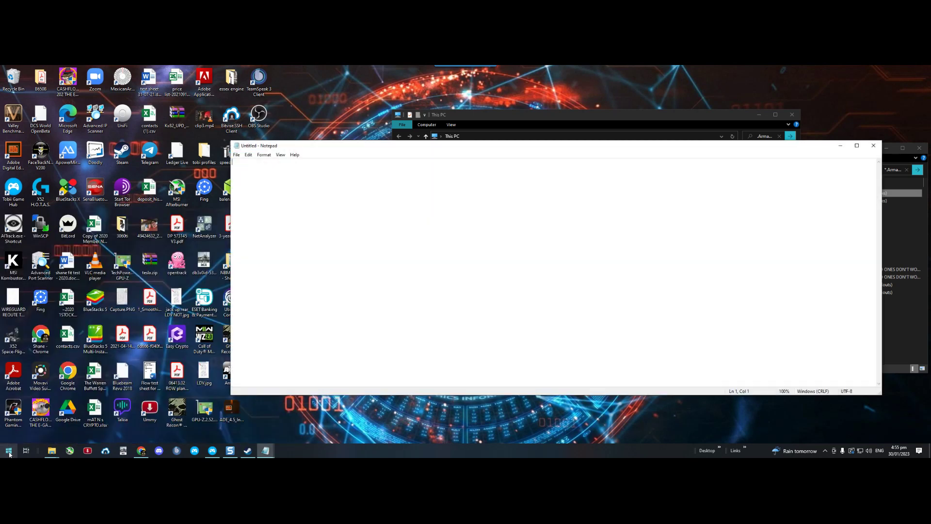
key(ctrl+v)
key(shift+Right)
key(Left)
text(*)
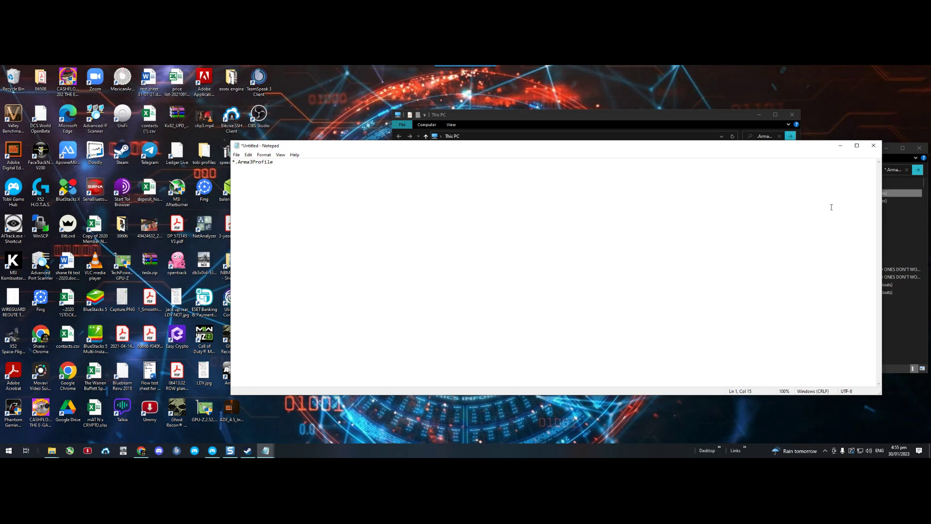
click(840, 145)
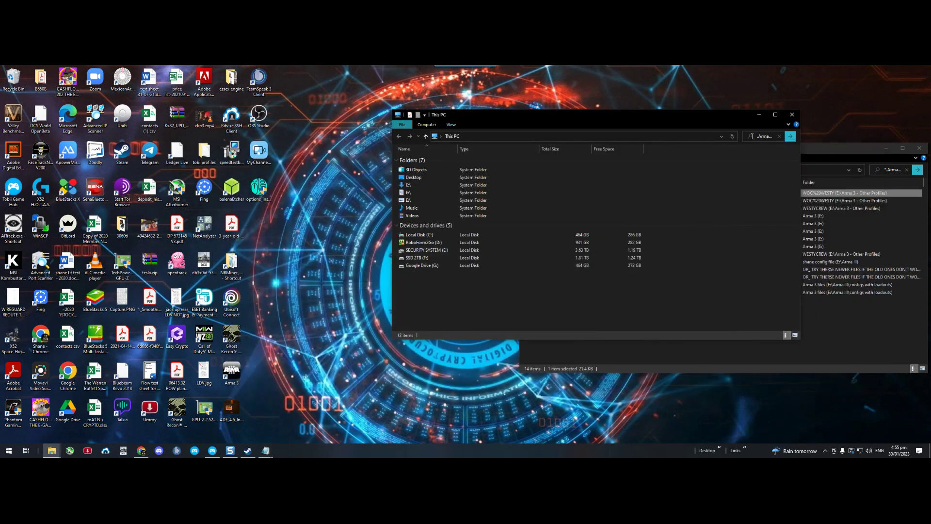
Search This PC for .Arma3Profile in the second file window, and close that window to return to the earlier results
click(751, 137)
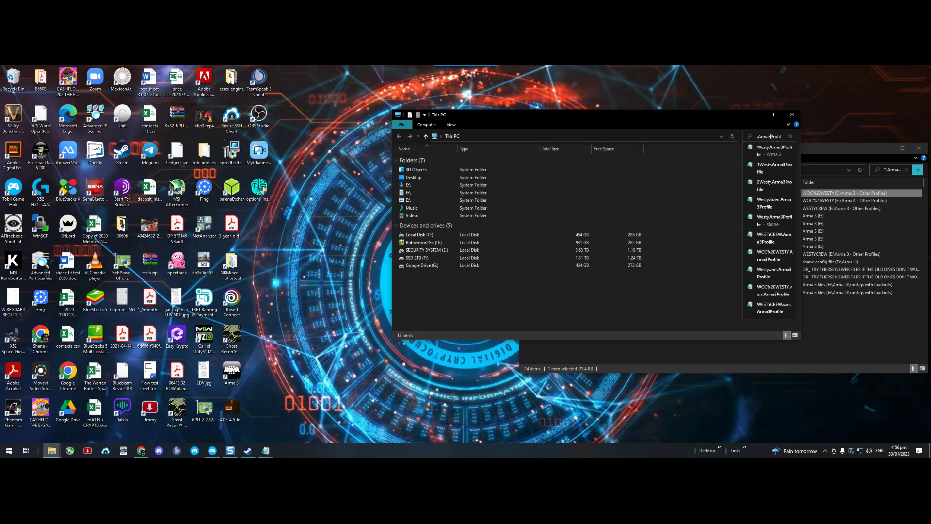
drag(779, 136, 754, 138)
text(rma3P)
key(Return)
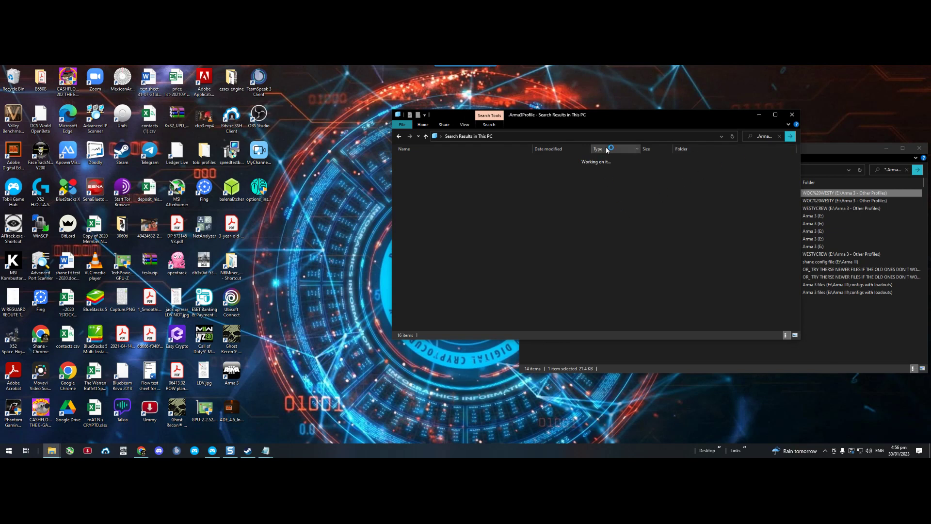
drag(635, 118, 559, 96)
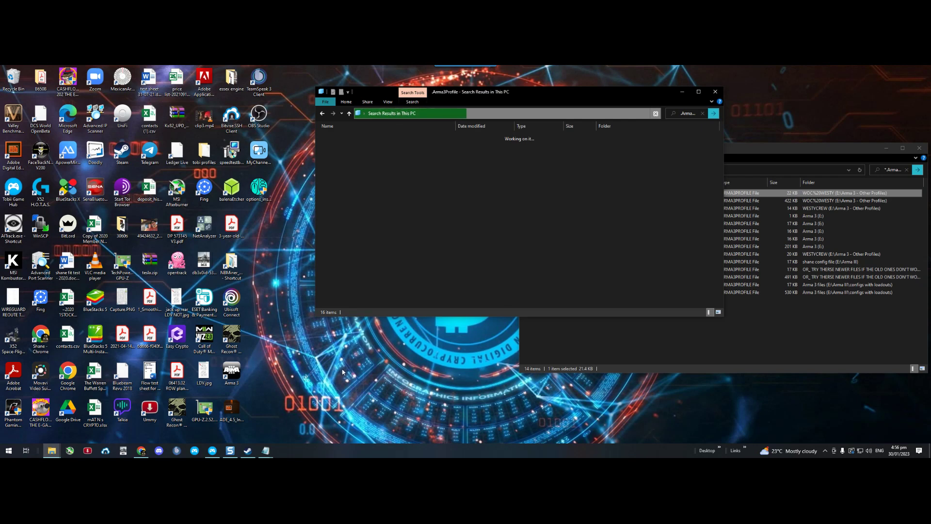
click(765, 151)
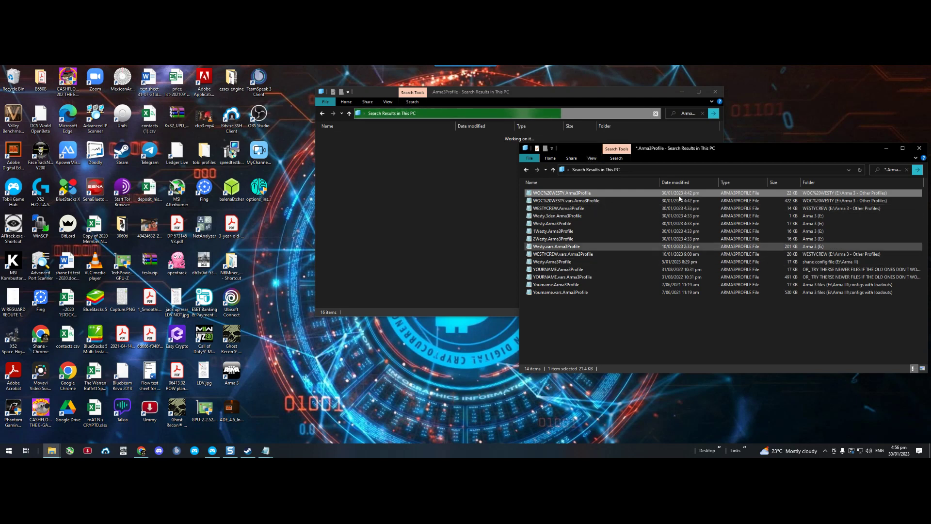
click(716, 91)
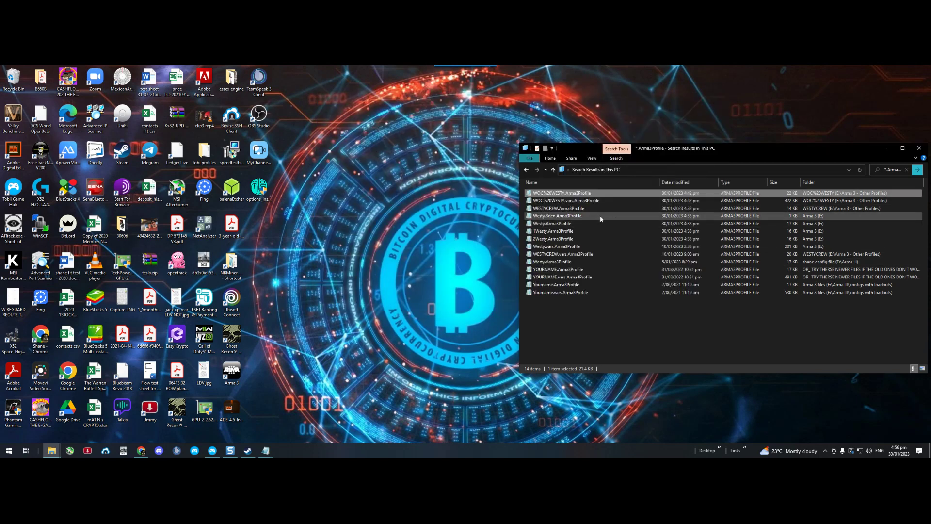
Open WOC%20WESTY.Arma3Profile and examine the fovTop and fovLeft values near the end of the file
double_click(572, 193)
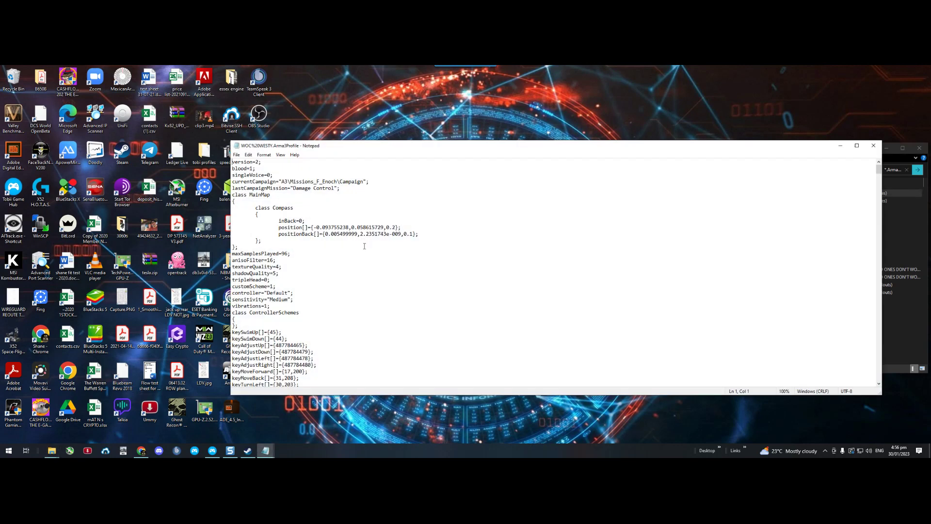
drag(878, 169, 777, 381)
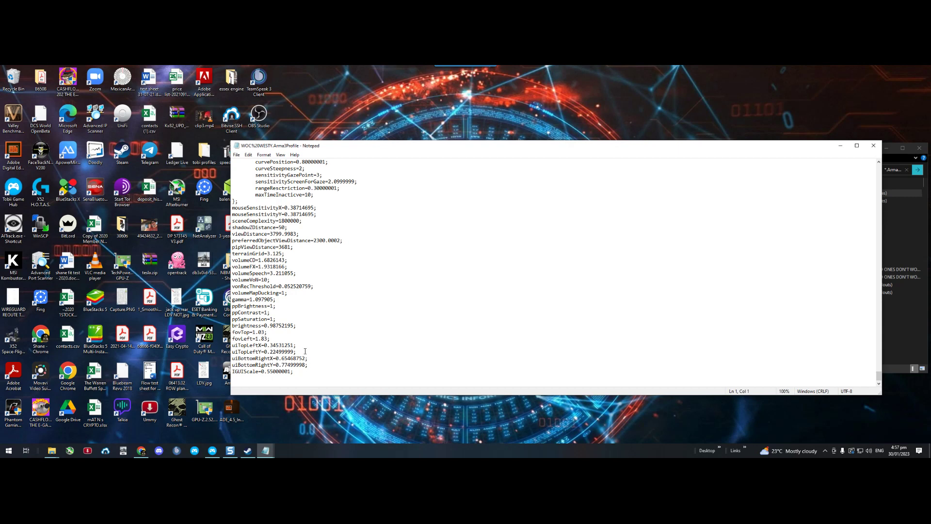
drag(271, 338, 232, 332)
click(244, 332)
drag(253, 333, 264, 333)
click(292, 334)
drag(256, 338, 268, 339)
click(297, 345)
Save the Arma 3 profile file, and close both it and the search results window
click(236, 155)
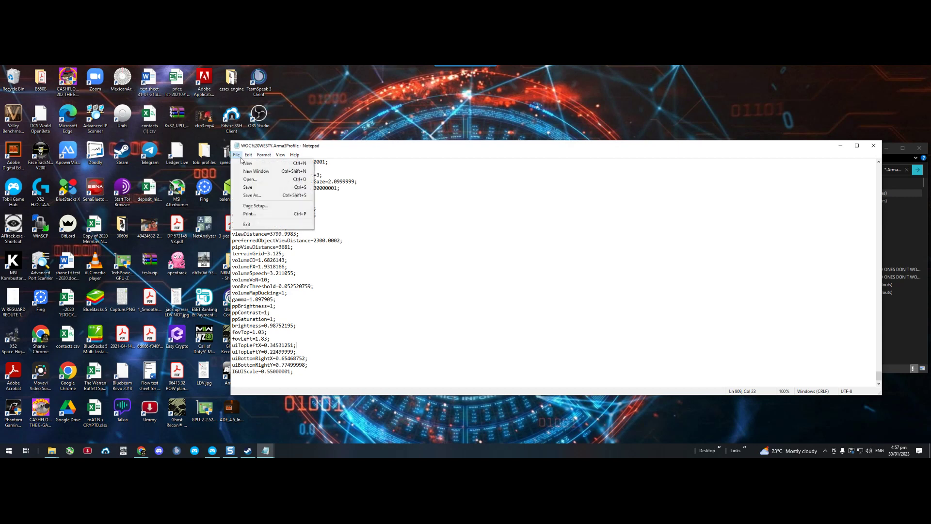
click(247, 189)
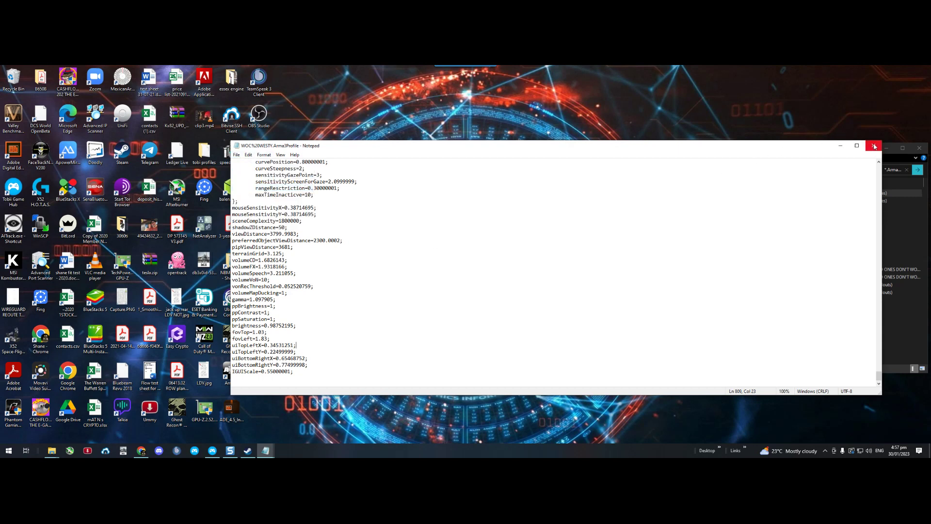
click(873, 145)
click(916, 151)
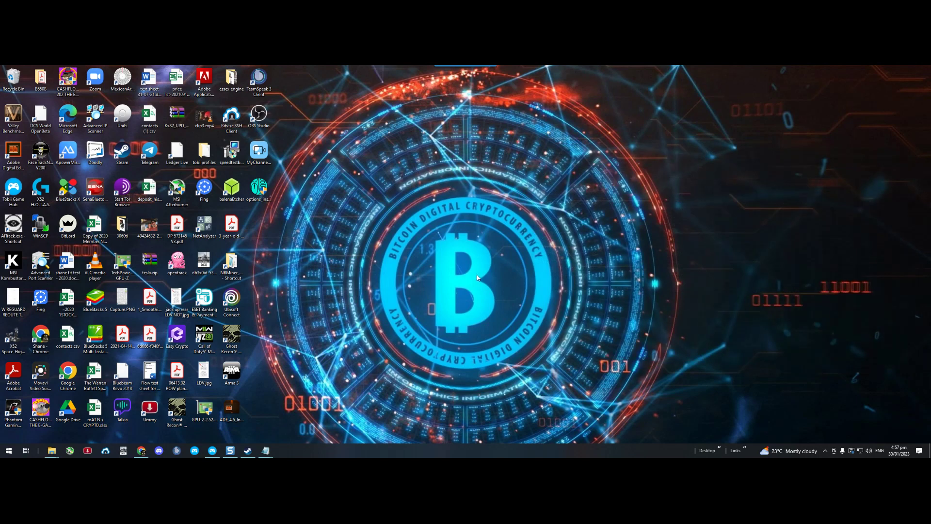
Launch Arma 3 from Steam and start the game with mods
click(825, 450)
right_click(818, 436)
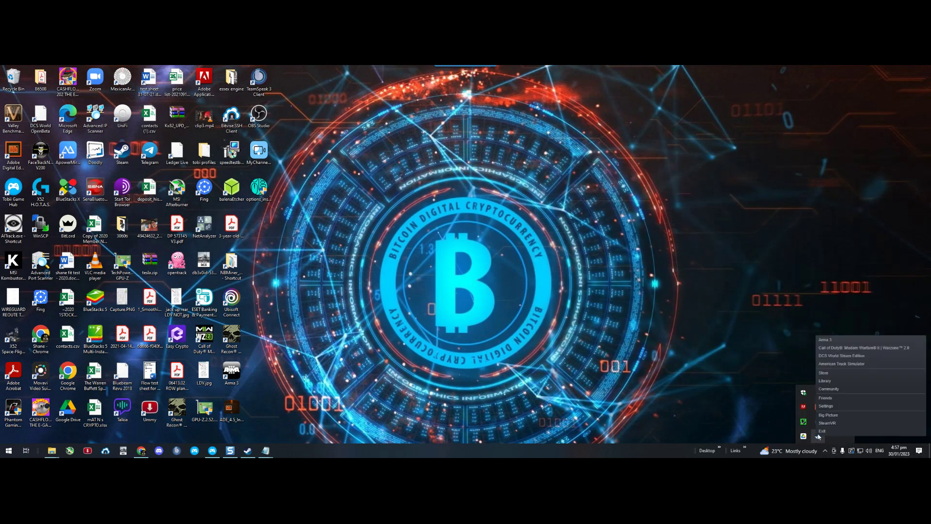
click(834, 357)
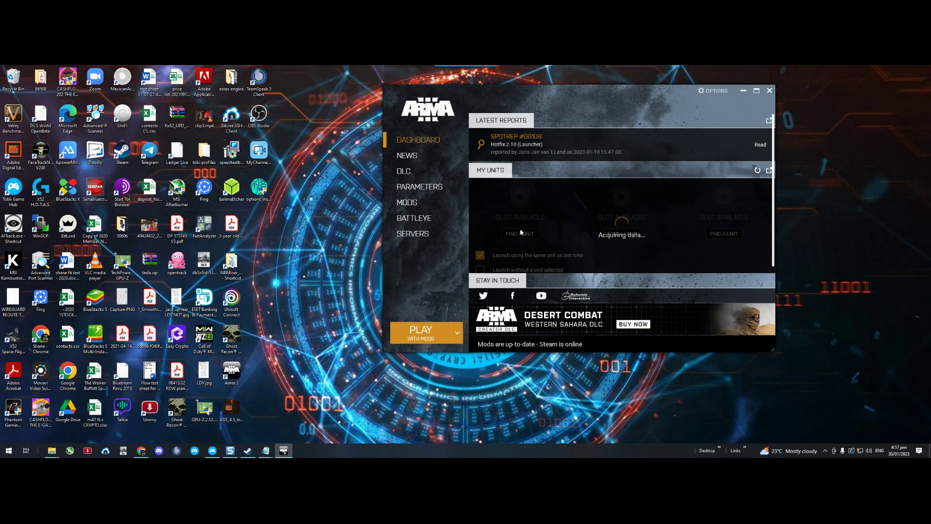
click(420, 331)
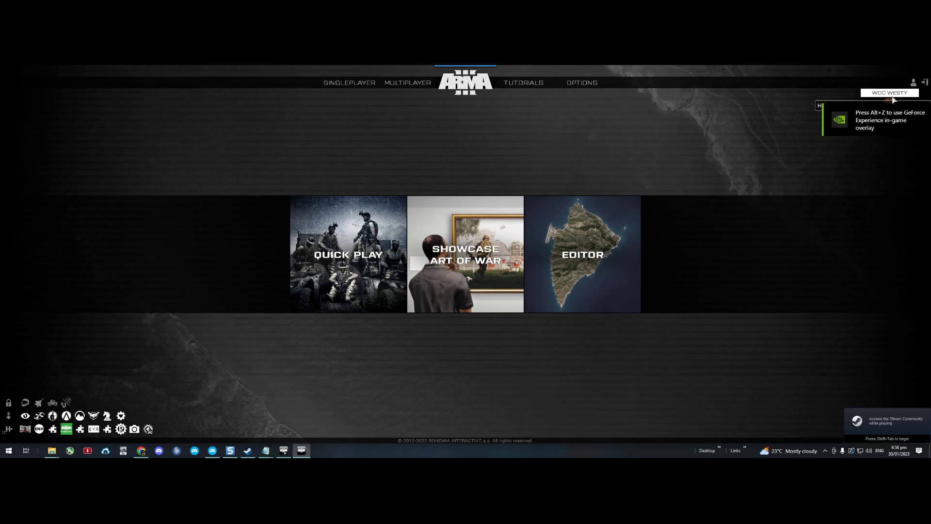
Switch the active player profile to the first one in the profile list
click(897, 96)
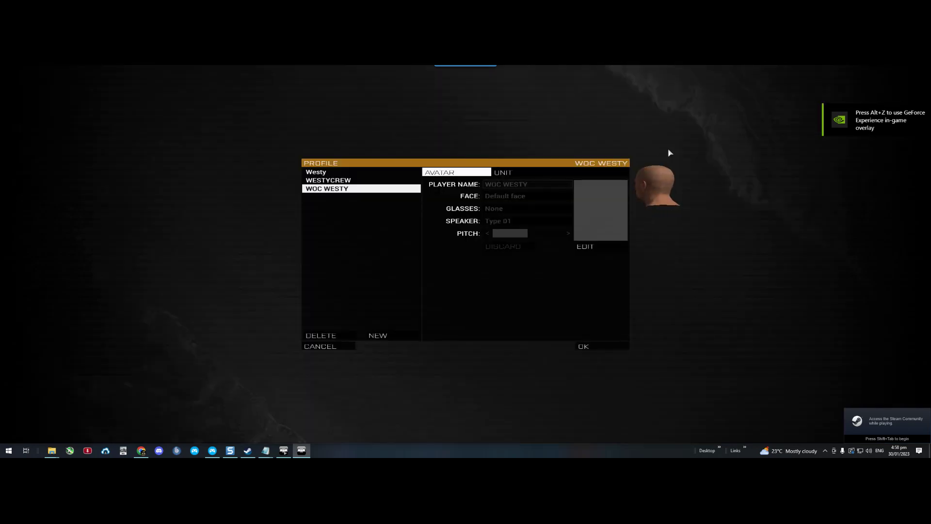
click(339, 180)
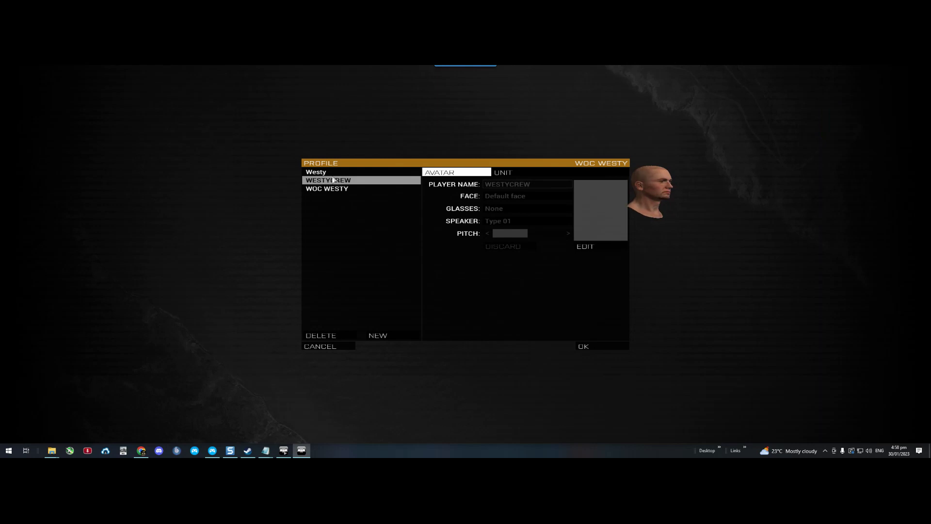
click(339, 175)
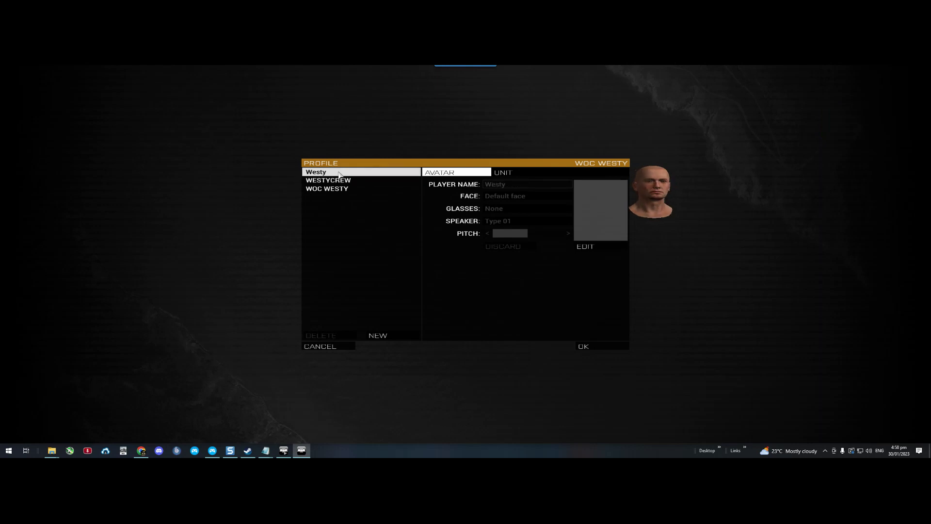
click(584, 347)
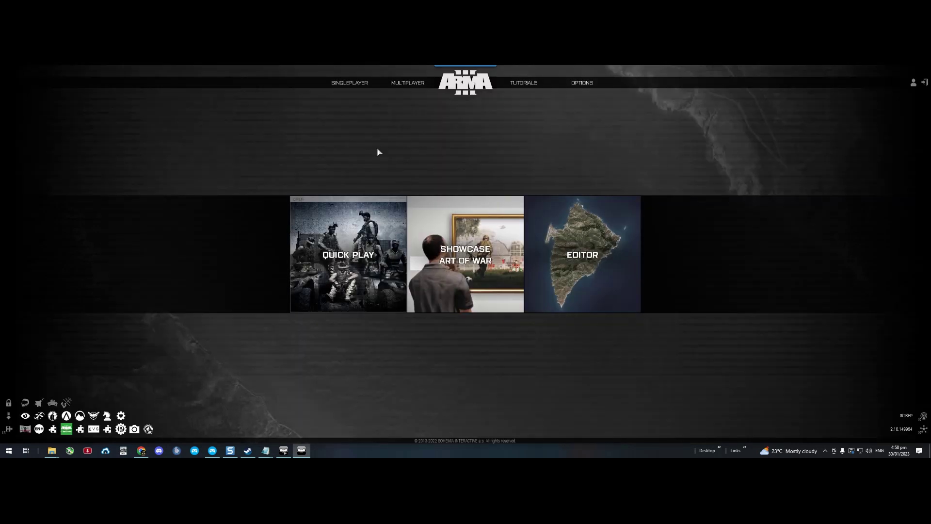
Start the singleplayer scenario "Malden : Hell-Heli Refactored"
mouse_move(349, 83)
click(341, 120)
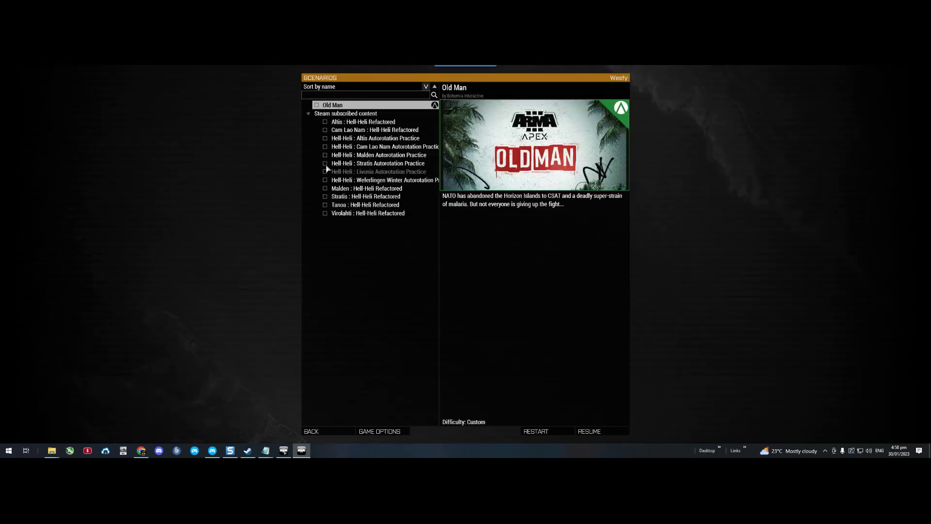
click(381, 190)
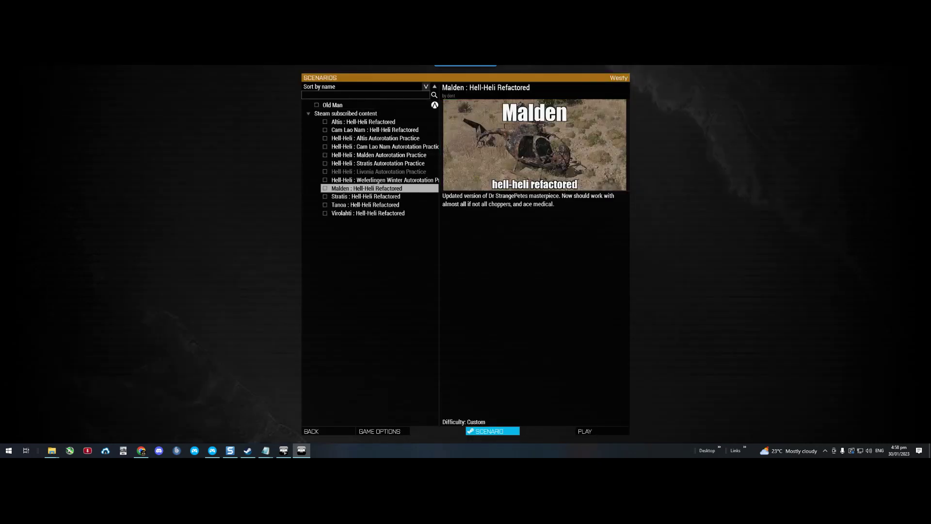
key(Return)
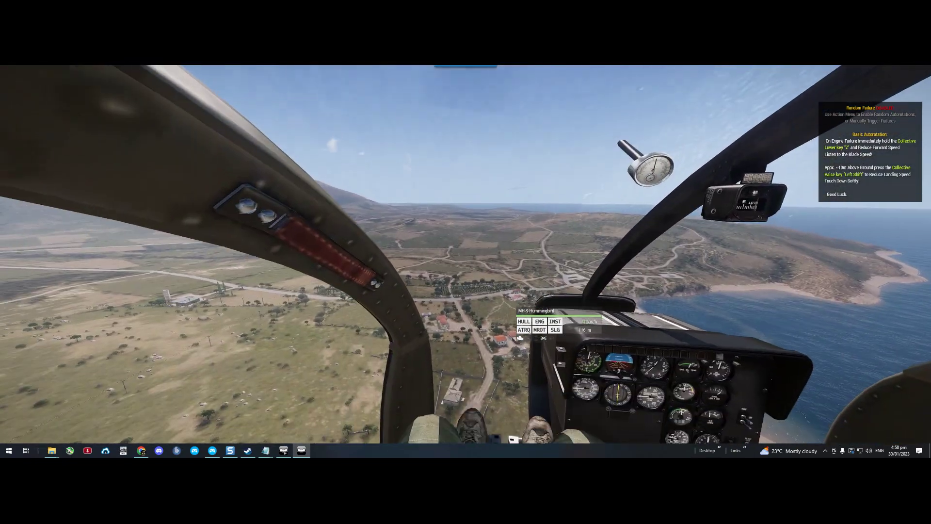
Pause the helicopter mission and abort it, accepting the loss of its progress and saves
key(Escape)
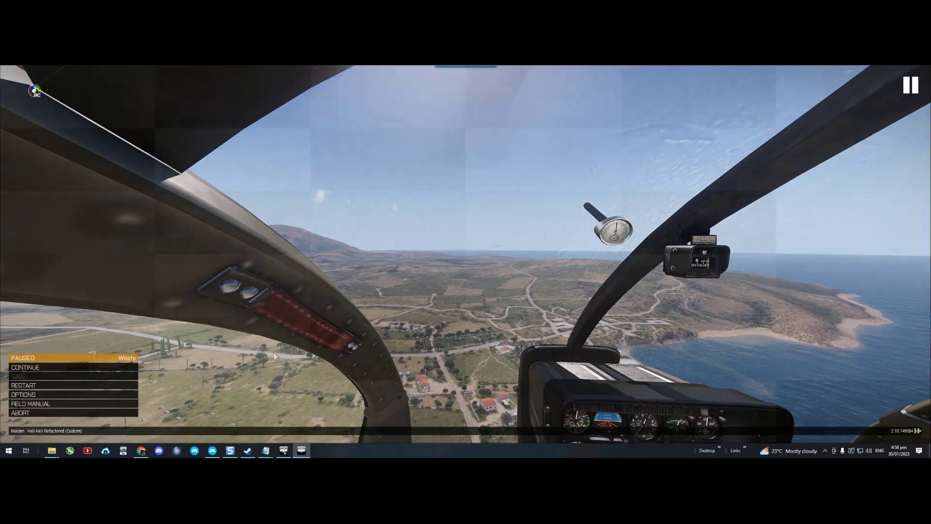
click(112, 413)
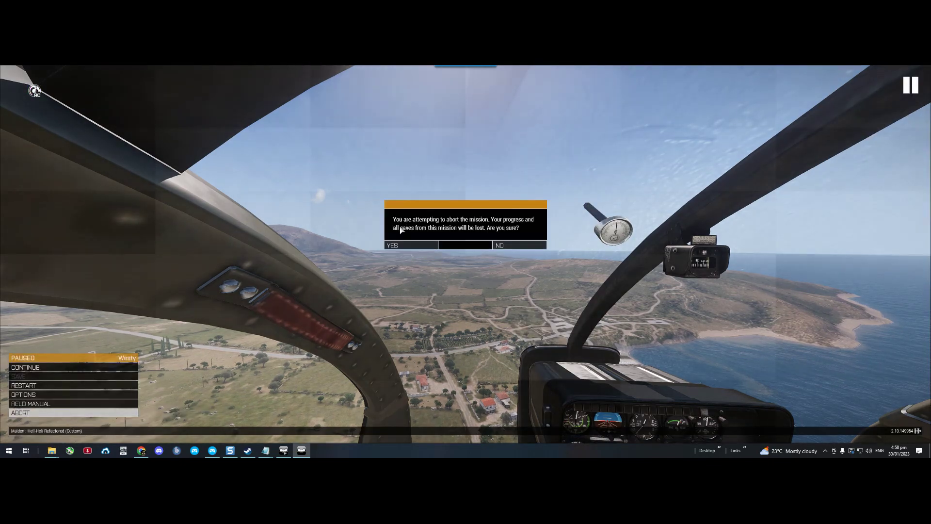
click(400, 246)
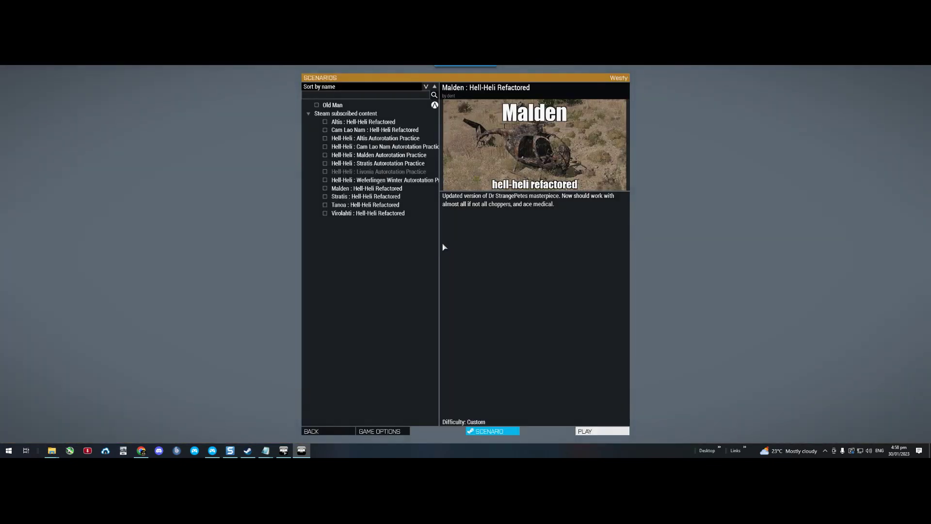
Leave the scenario list and switch the active player profile to the third one in the profile list
click(313, 431)
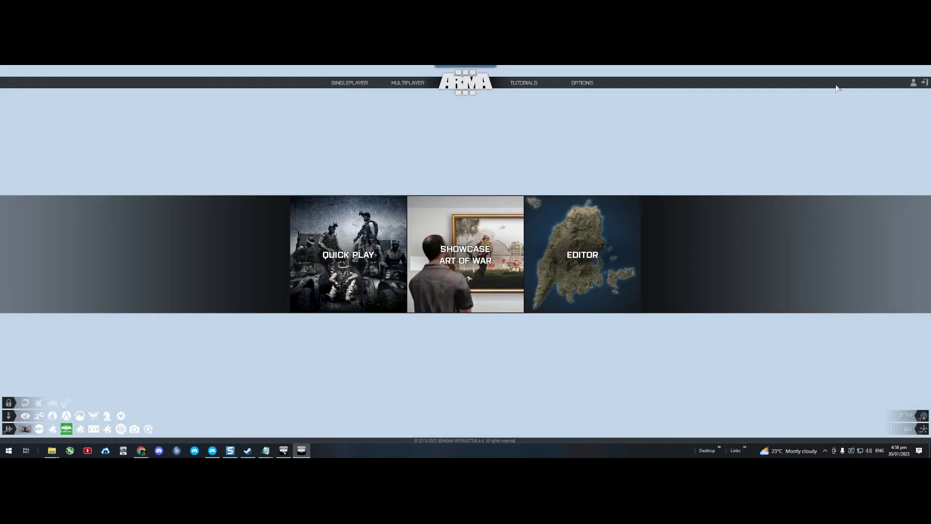
click(898, 95)
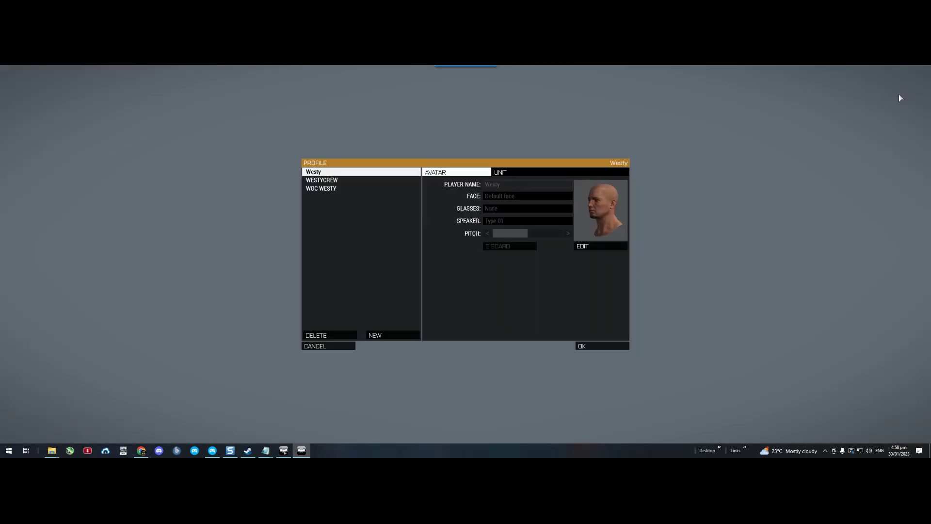
click(329, 190)
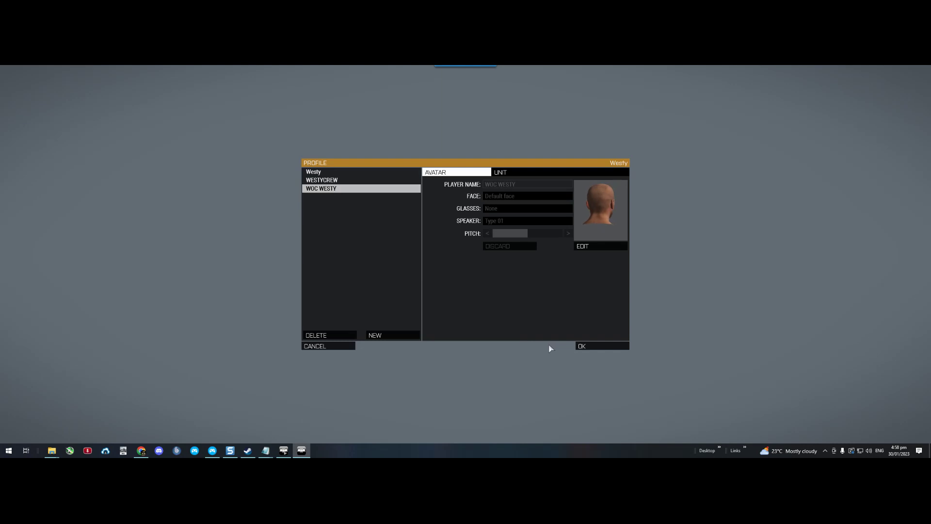
click(586, 348)
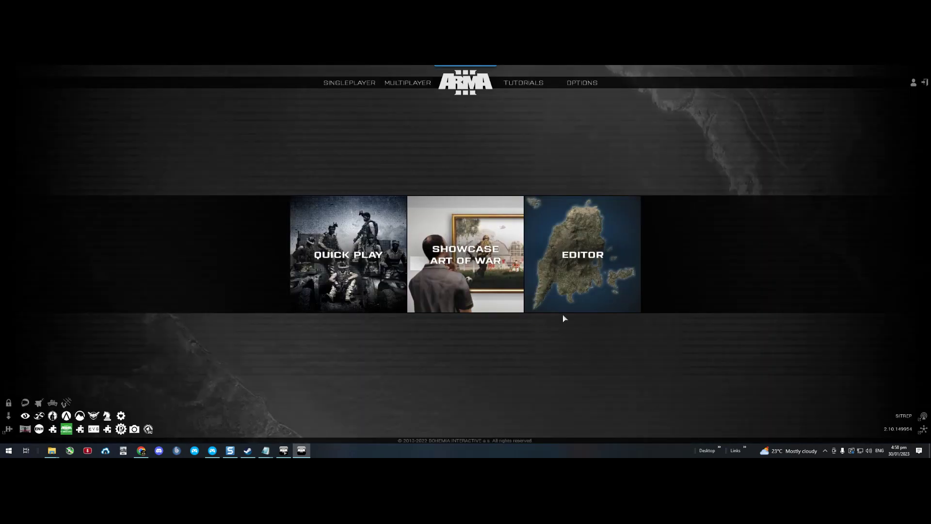
Start the singleplayer scenario "Malden : Hell-Heli Refactored" with the third profile and bring up the helicopter's action list
mouse_move(349, 83)
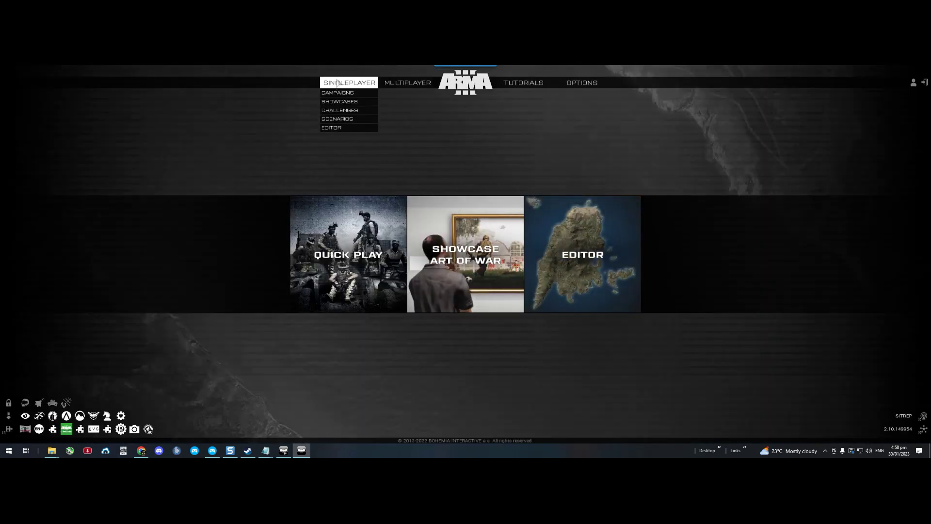
click(332, 118)
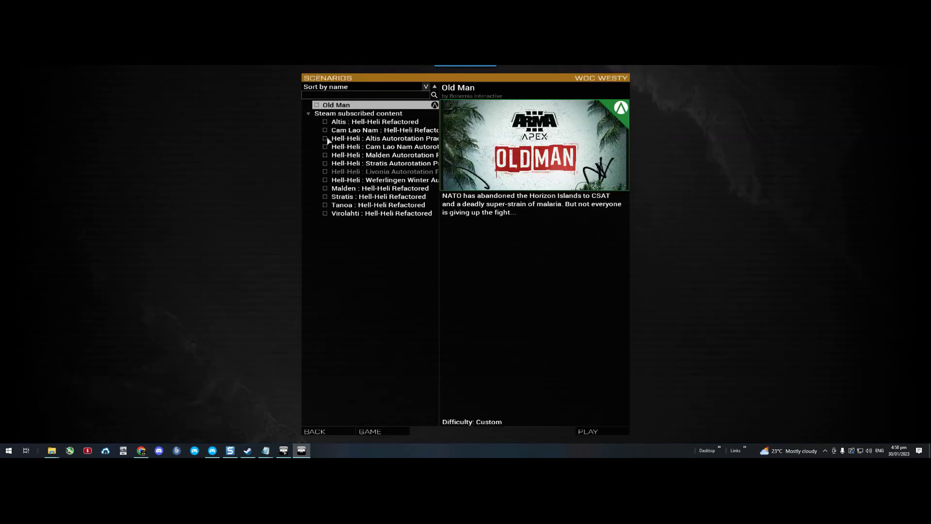
click(369, 189)
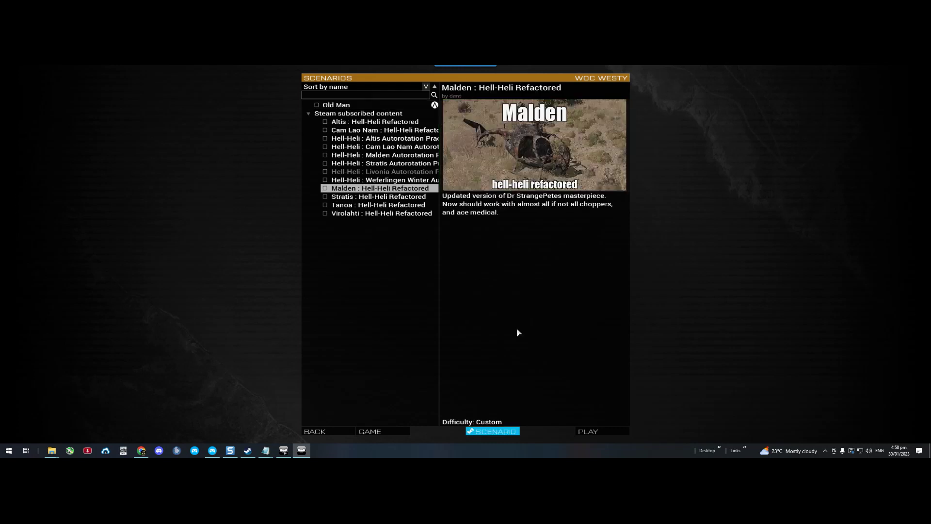
click(592, 433)
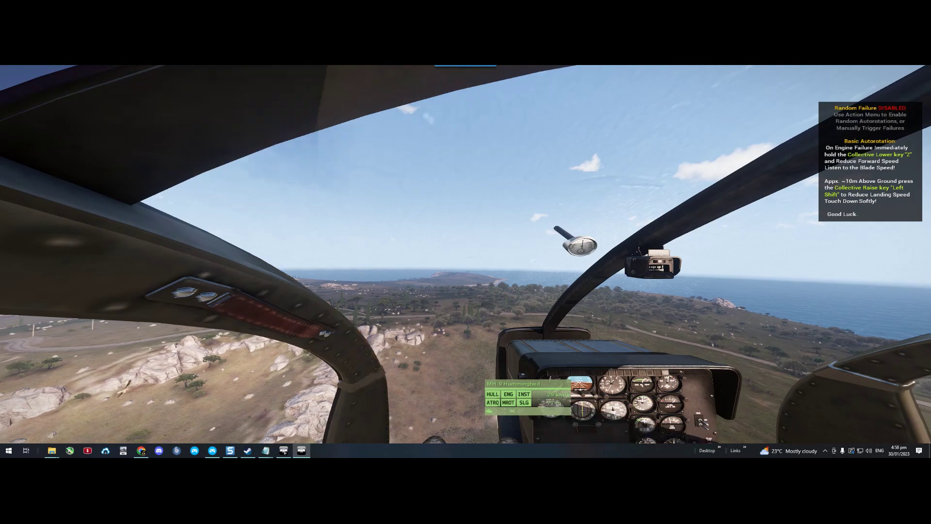
scroll(466, 262, down, 1)
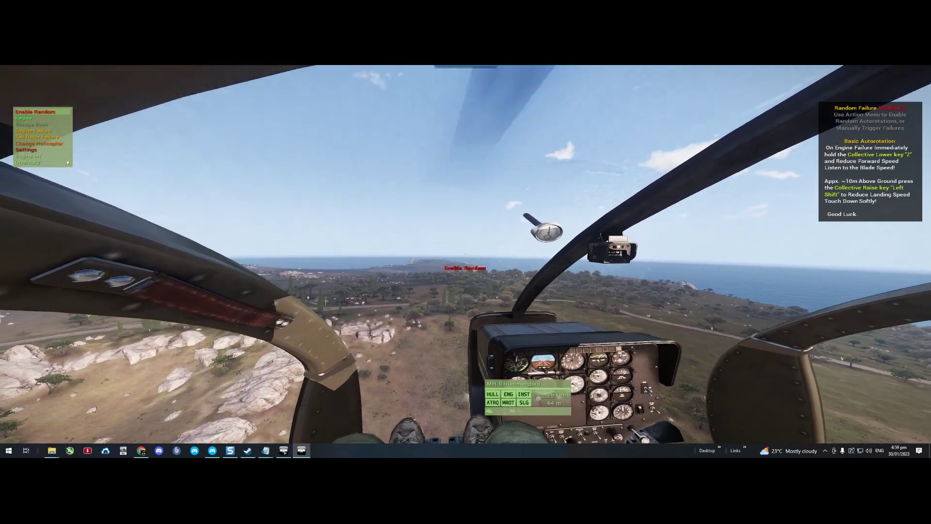